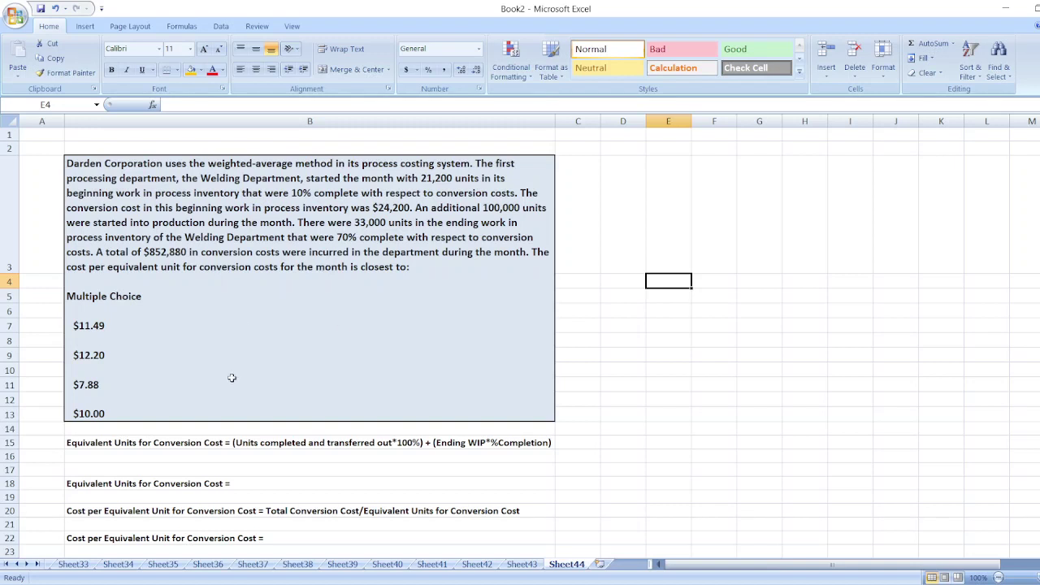
- Enter the equivalent-units working '= ((21,200+100,000-33,000)*100%) + (33,000*70%)' in B16
{"action": "left_click", "coordinate": [164, 453]}
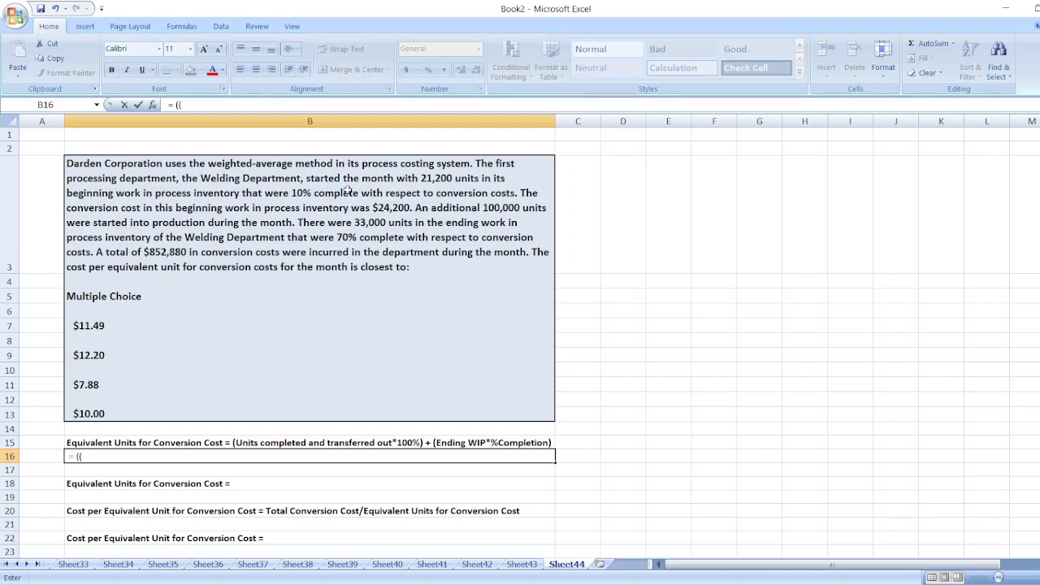
{"action": "type", "text": "21,200+100,000-"}
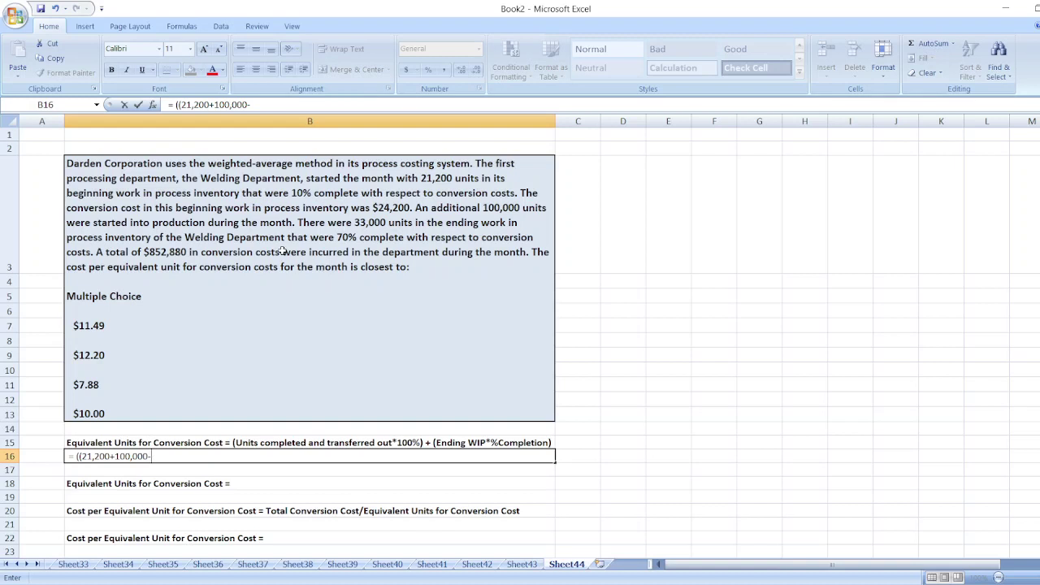
{"action": "type", "text": "33,000)*100%"}
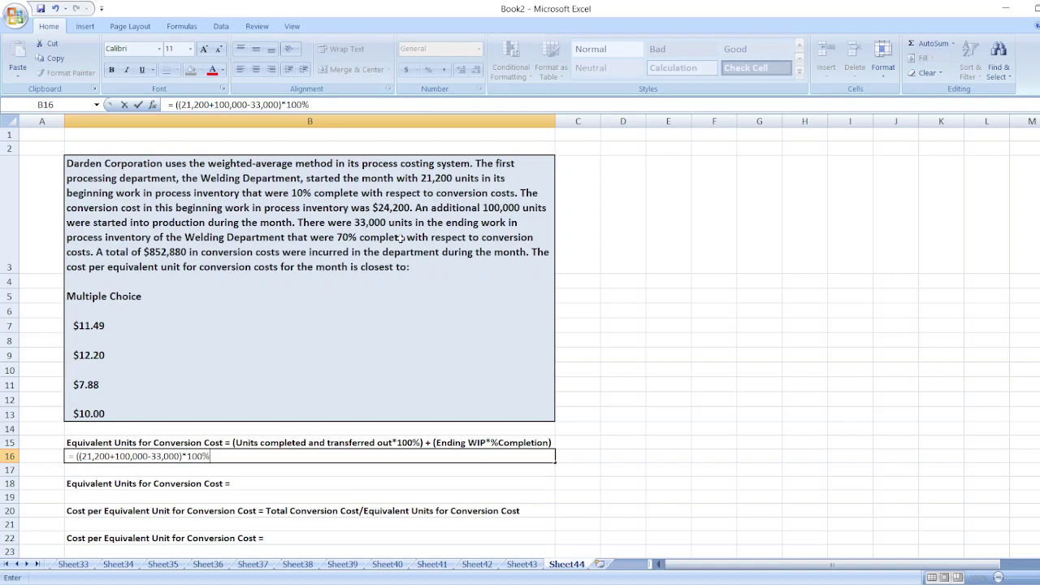
{"action": "type", "text": ") + (33,000*70%"}
{"action": "key", "text": "Return"}
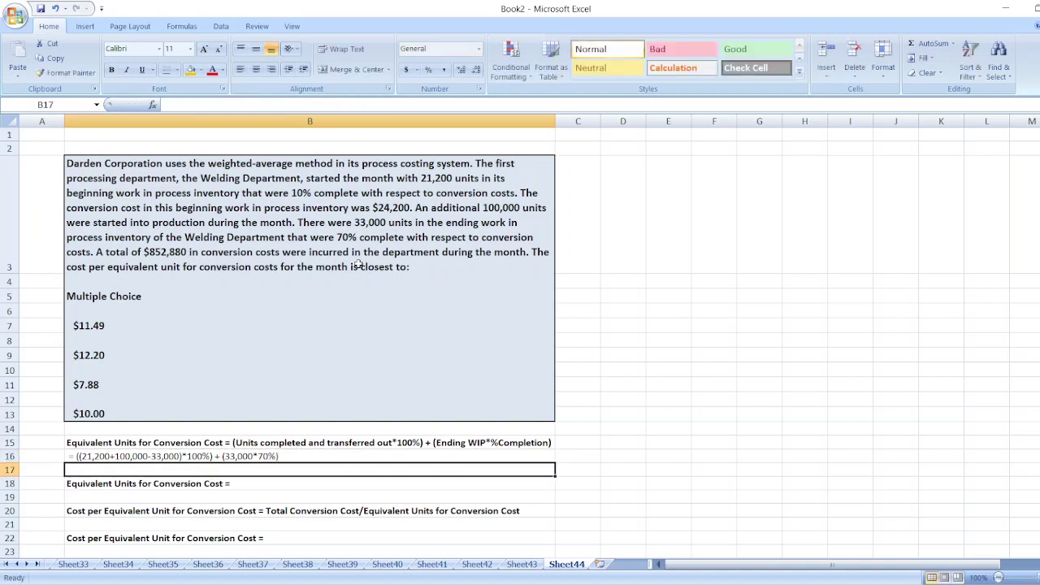
- Write '88,200 + 23,100' in B17, computing 33,000 at 70% (23100) in a side cell
{"action": "type", "text": "88,200"}
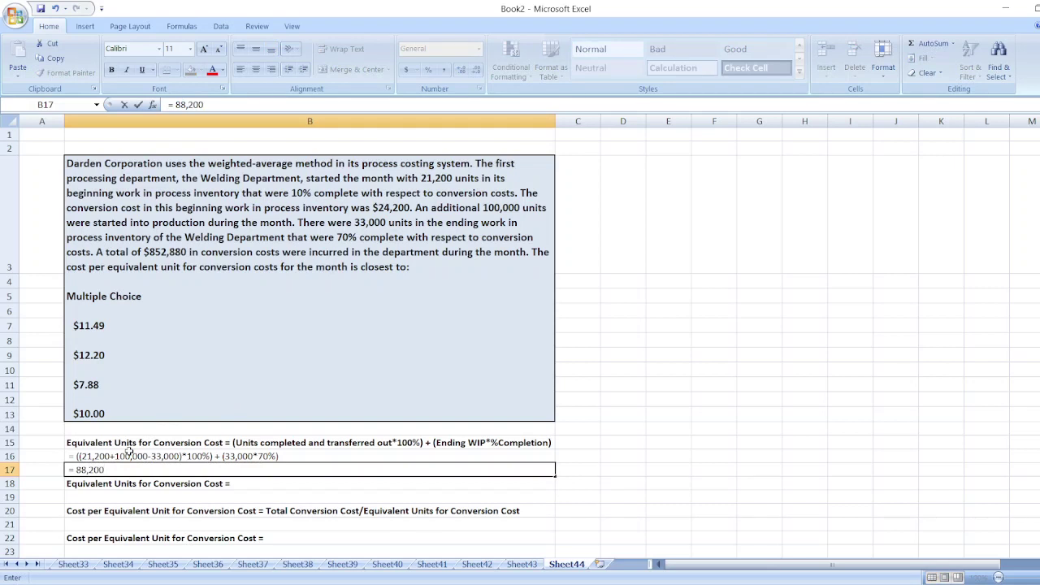
{"action": "type", "text": " +"}
{"action": "left_click", "coordinate": [704, 367]}
{"action": "type", "text": "=33000*70"}
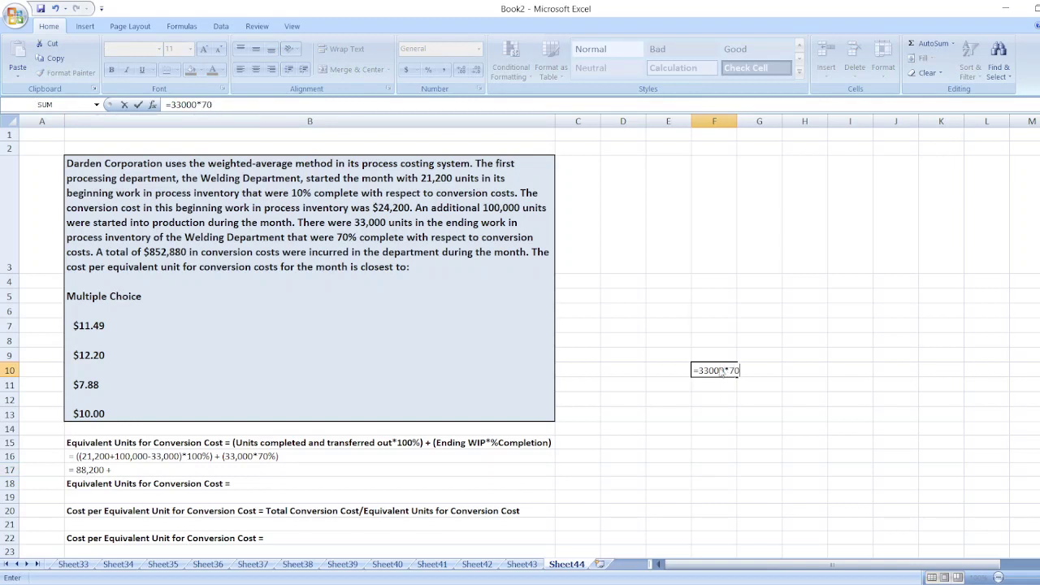
{"action": "type", "text": "%"}
{"action": "key", "text": "Return"}
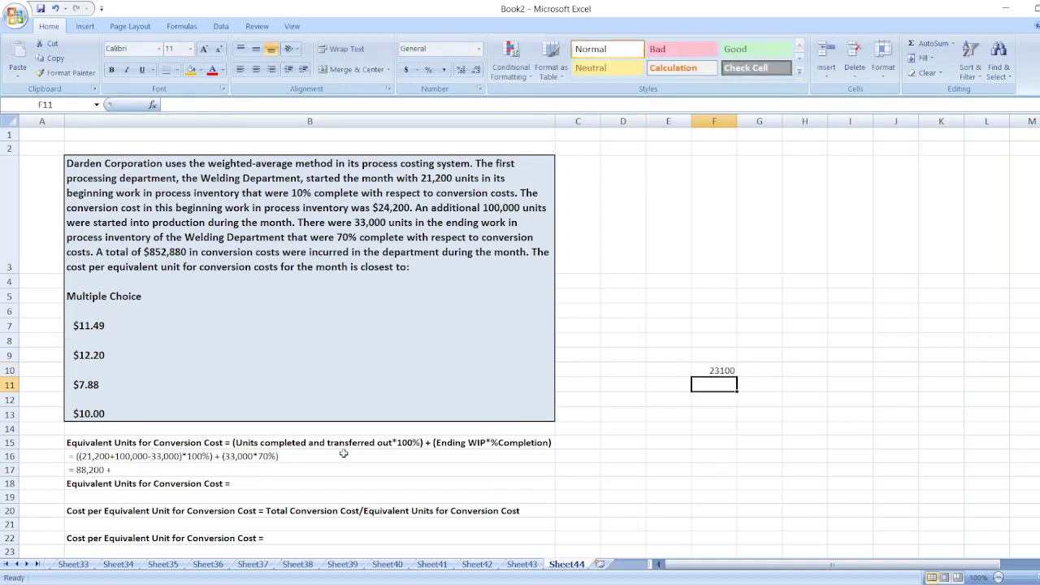
{"action": "double_click", "coordinate": [274, 473]}
{"action": "type", "text": "23,100"}
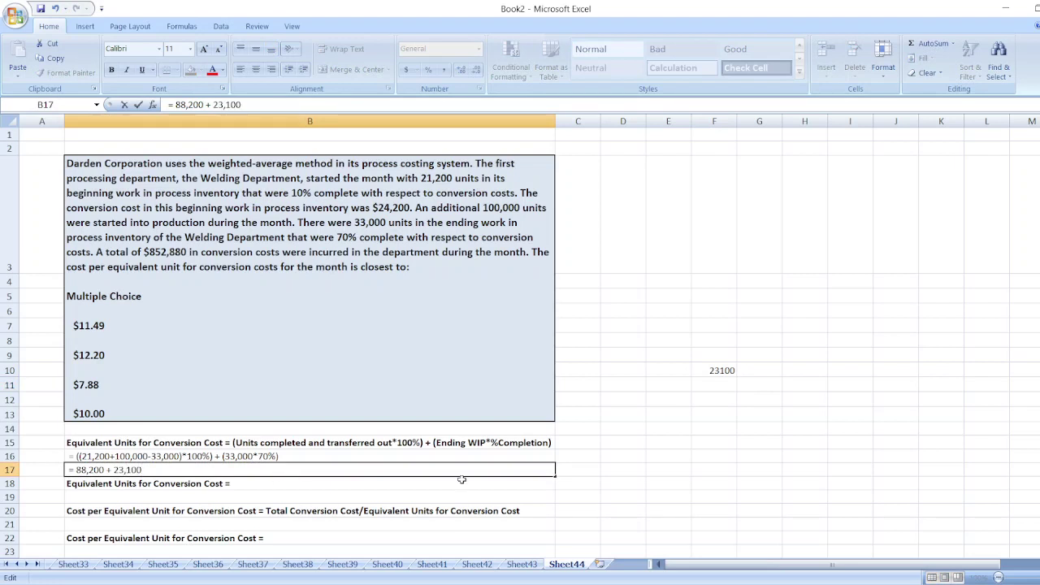
- Compute completed units 88200 and total equivalent units 111300 in column F side cells
{"action": "double_click", "coordinate": [86, 456]}
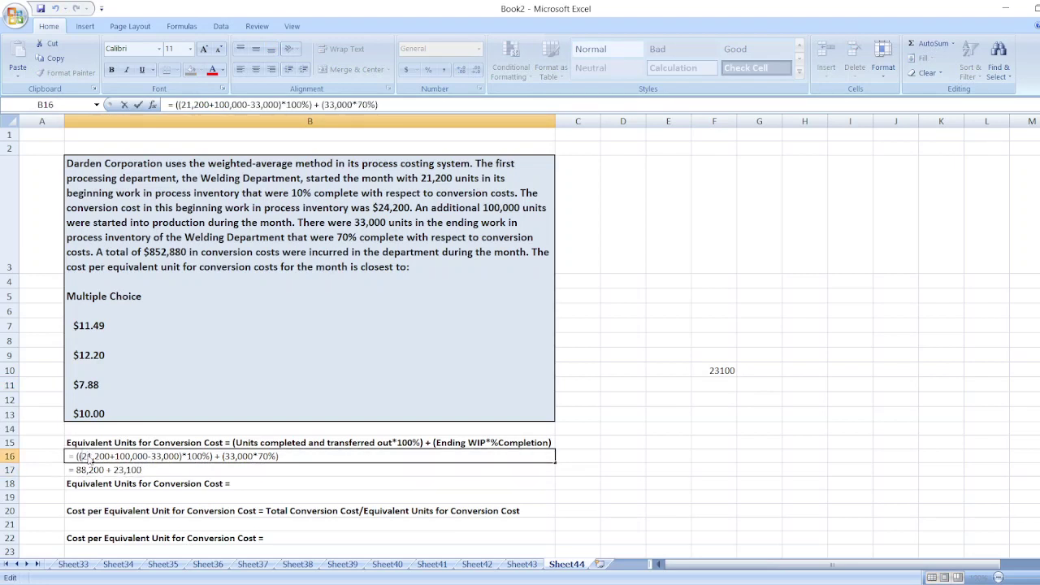
{"action": "left_click_drag", "start_coordinate": [82, 456], "coordinate": [180, 456]}
{"action": "key", "text": "ctrl+c"}
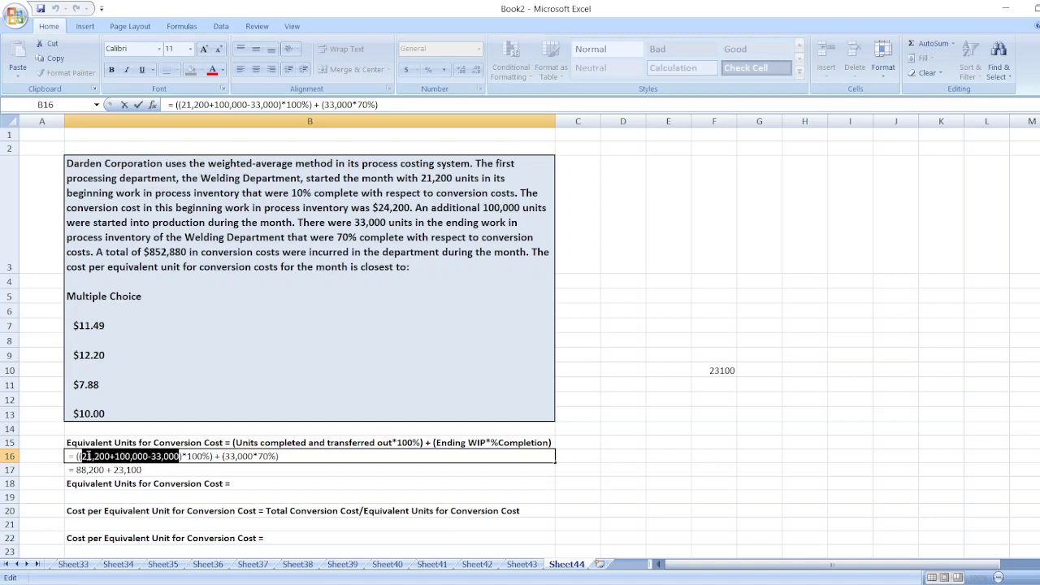
{"action": "left_click", "coordinate": [730, 353]}
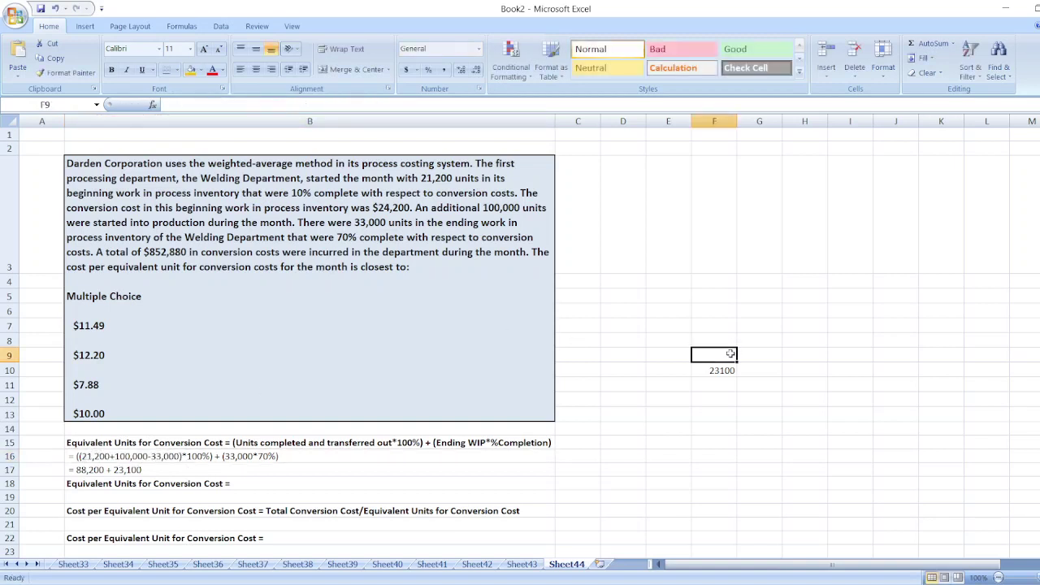
{"action": "type", "text": "="}
{"action": "key", "text": "ctrl+v"}
{"action": "key", "text": "Return"}
{"action": "key", "text": "Return"}
{"action": "type", "text": "="}
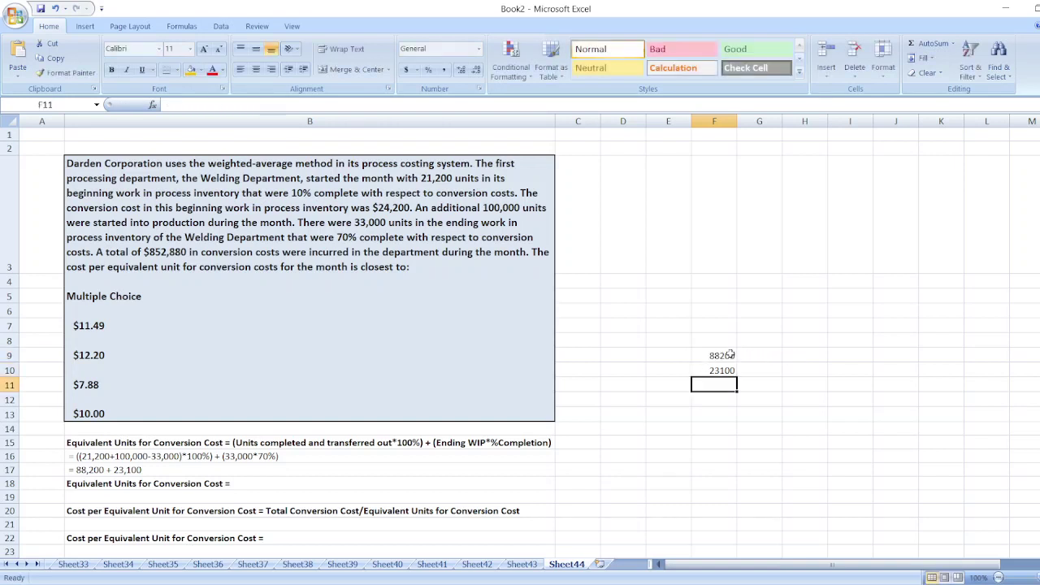
{"action": "left_click", "coordinate": [730, 355]}
{"action": "type", "text": "+"}
{"action": "key", "text": "Up"}
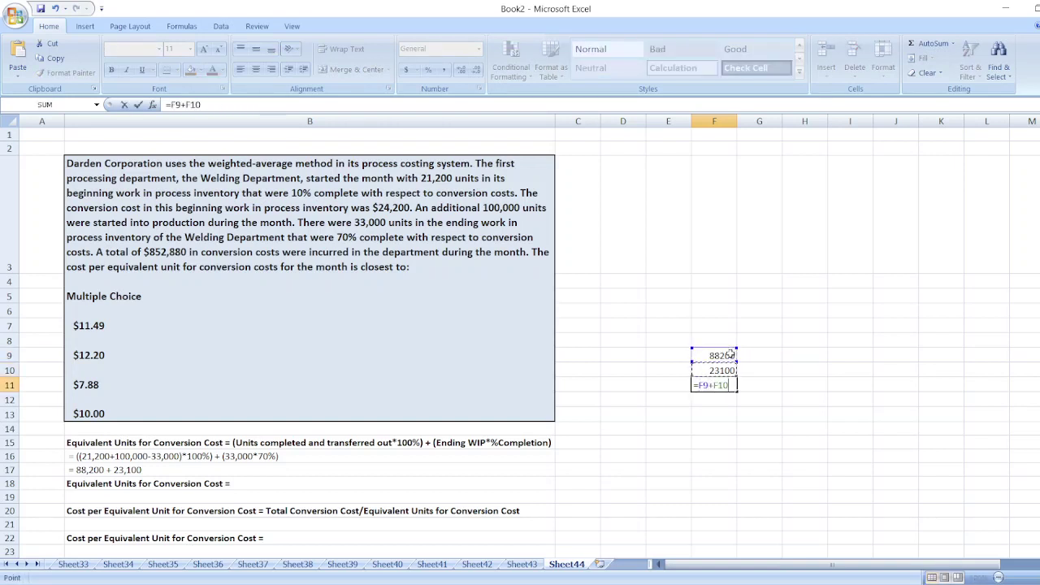
{"action": "key", "text": "Return"}
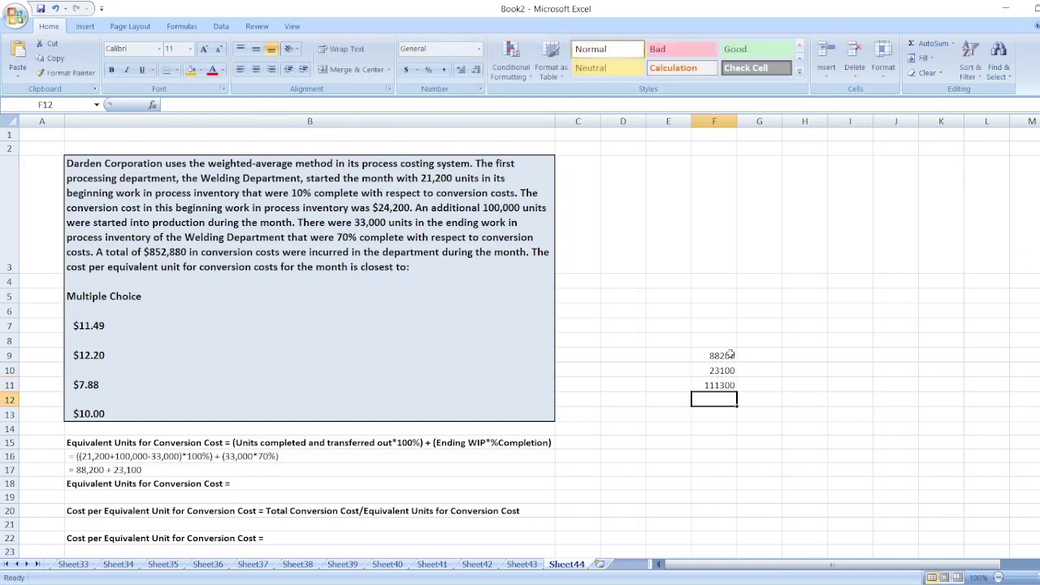
- Complete the B18 answer line with '111,300 units'
{"action": "left_click", "coordinate": [249, 483]}
{"action": "double_click", "coordinate": [250, 484]}
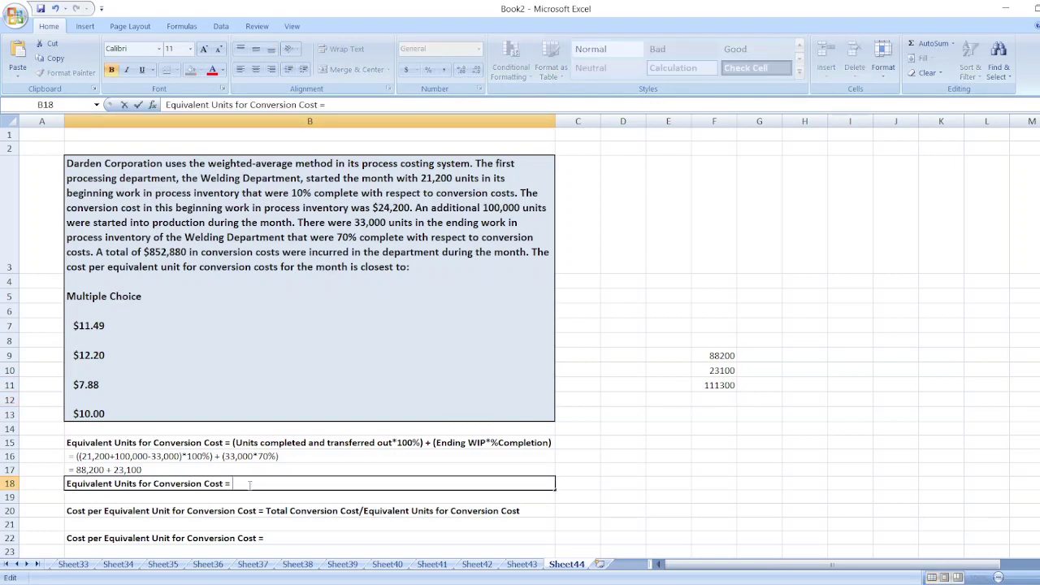
{"action": "type", "text": "111,300 units"}
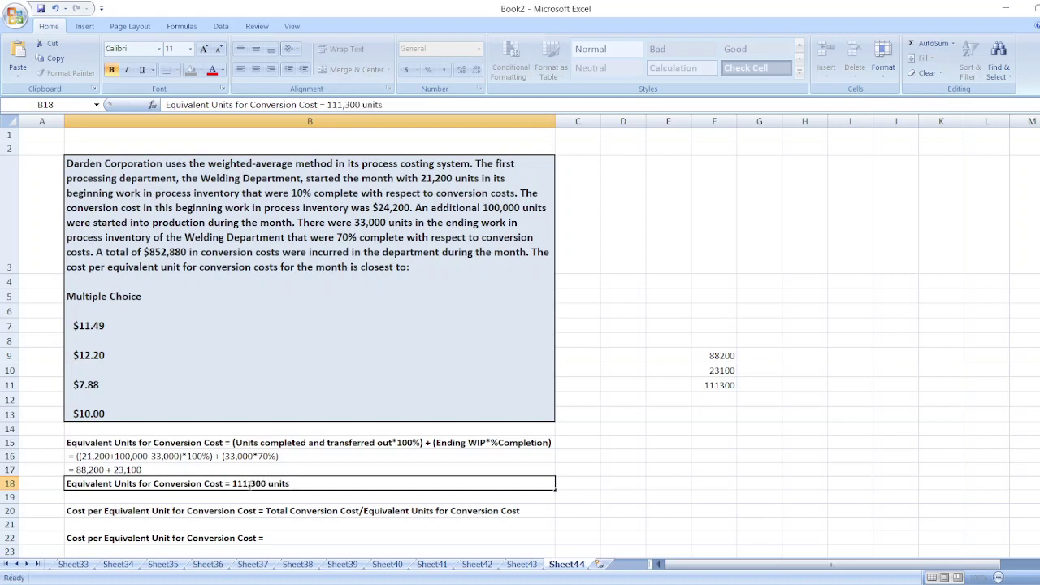
{"action": "key", "text": "Return"}
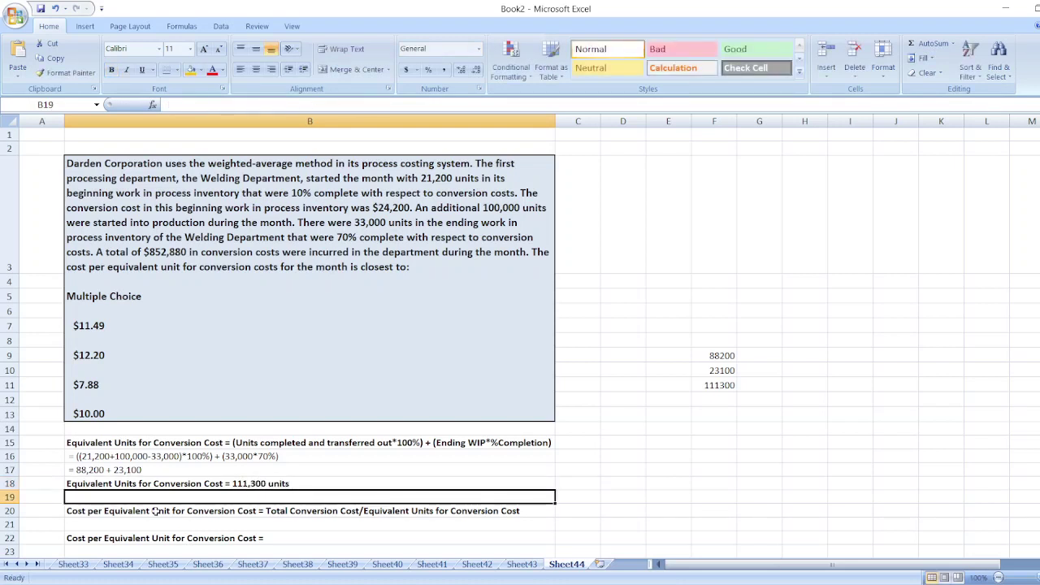
{"action": "left_click", "coordinate": [213, 524]}
- Enter '= ($24,200+$852,880) / 111,300' as the cost-per-unit working in B21
{"action": "type", "text": "= ("}
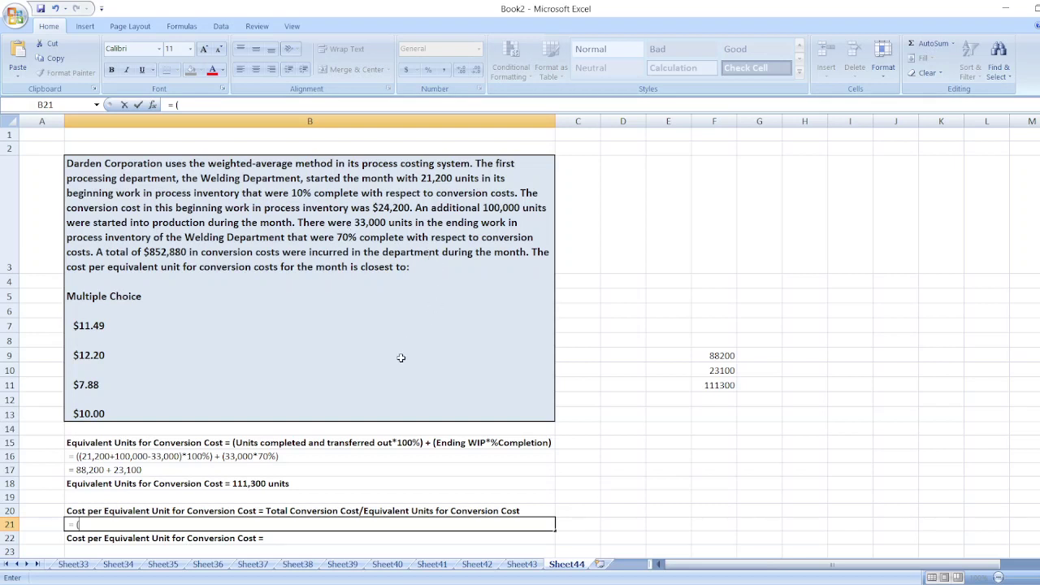
{"action": "type", "text": "$24,200"}
{"action": "type", "text": "+$8"}
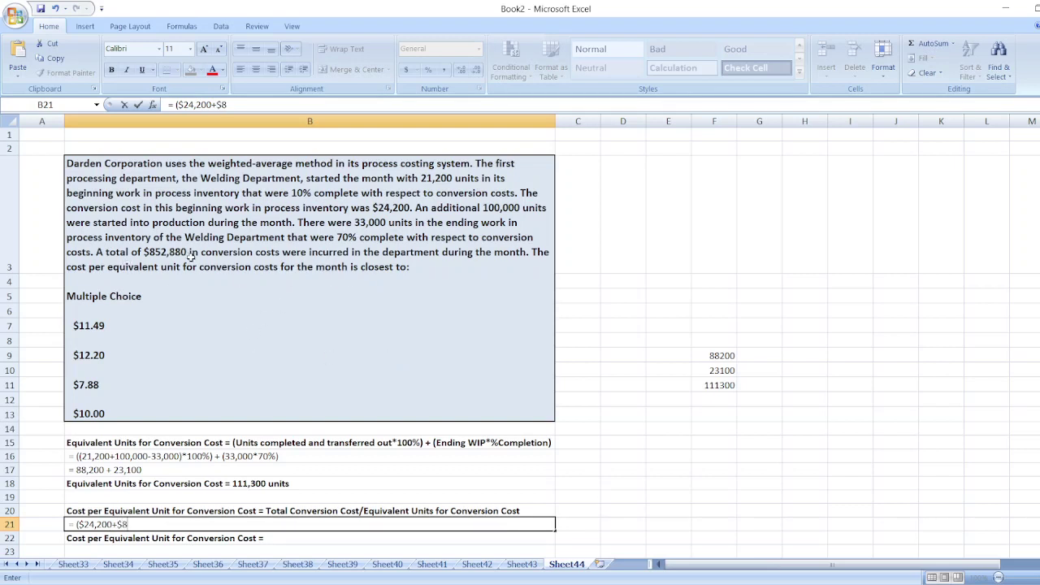
{"action": "type", "text": "52,880) / 111,300"}
{"action": "key", "text": "Return"}
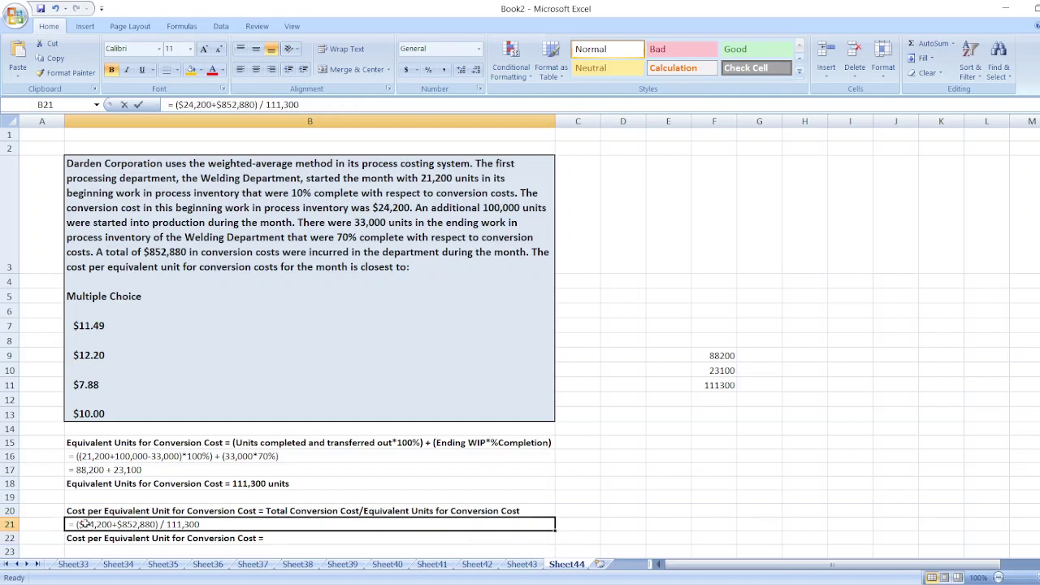
- Copy $24,200+$852,880 from B21 into F13 as a formula, totalling 877080
{"action": "double_click", "coordinate": [90, 524]}
{"action": "key", "text": "shift+End"}
{"action": "key", "text": "shift+Left"}
{"action": "key", "text": "shift+Left"}
{"action": "key", "text": "shift+Left"}
{"action": "key", "text": "shift+Left"}
{"action": "key", "text": "shift+Left"}
{"action": "key", "text": "shift+Left"}
{"action": "key", "text": "shift+Left"}
{"action": "key", "text": "shift+Left"}
{"action": "key", "text": "shift+Left"}
{"action": "key", "text": "shift+Left"}
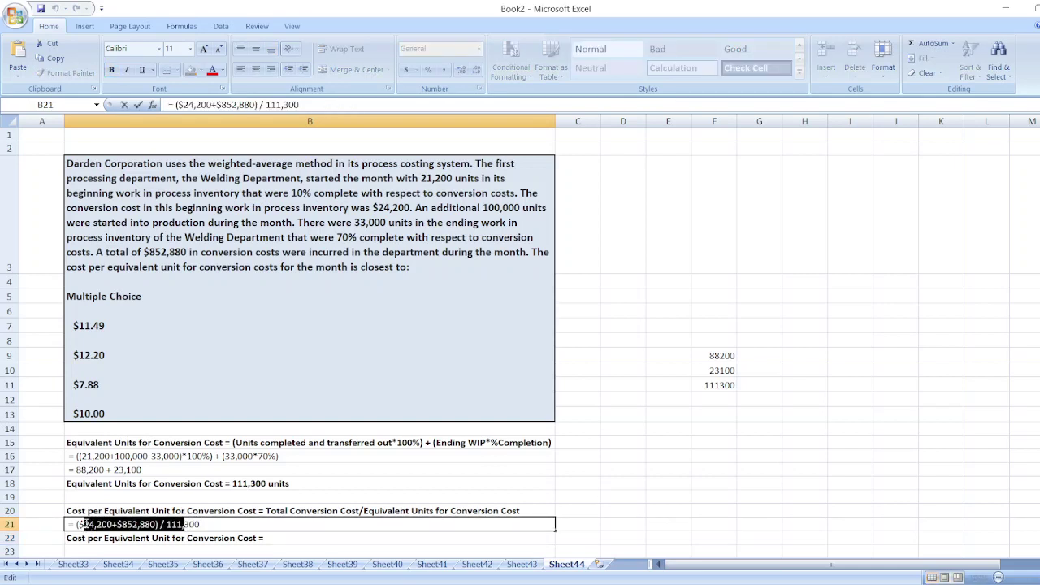
{"action": "key", "text": "shift+Left"}
{"action": "left_click", "coordinate": [702, 410]}
{"action": "type", "text": "="}
{"action": "key", "text": "ctrl+v"}
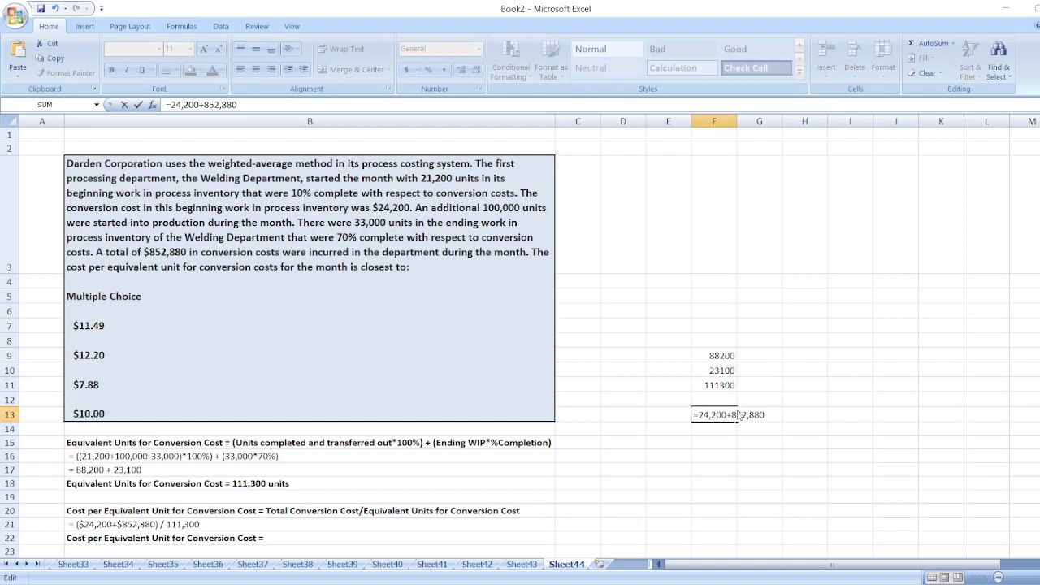
{"action": "key", "text": "Return"}
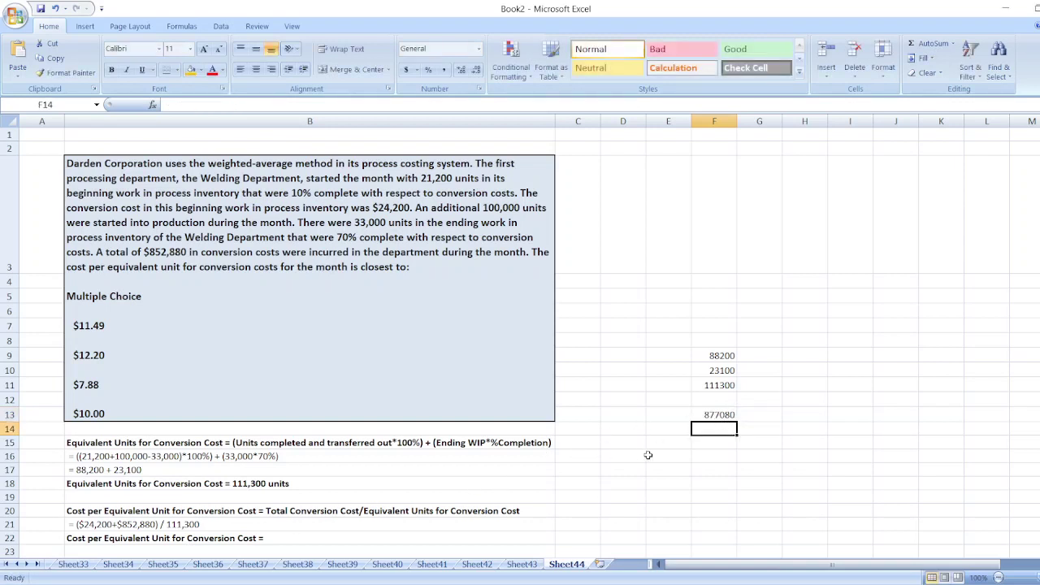
- Enter =F13/F11 in F14, dividing by 111300 units to get 7.880323
{"action": "type", "text": "="}
{"action": "key", "text": "Up"}
{"action": "type", "text": "/"}
{"action": "key", "text": "Up"}
{"action": "key", "text": "Up"}
{"action": "key", "text": "Up"}
{"action": "key", "text": "Return"}
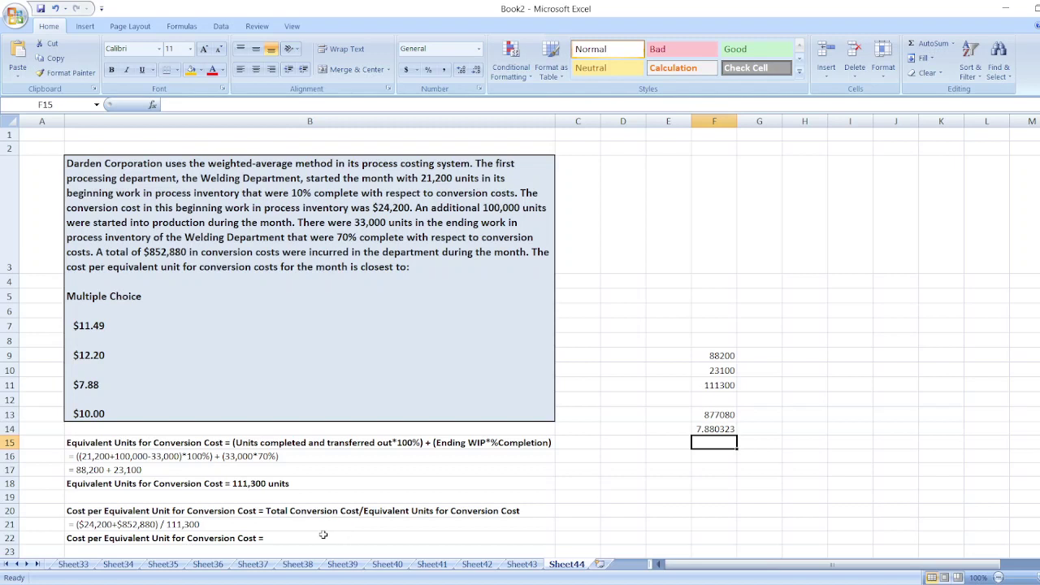
- Finish the B22 answer line with $7.88 and select the matching $7.88 choice
{"action": "double_click", "coordinate": [287, 537]}
{"action": "type", "text": "7."}
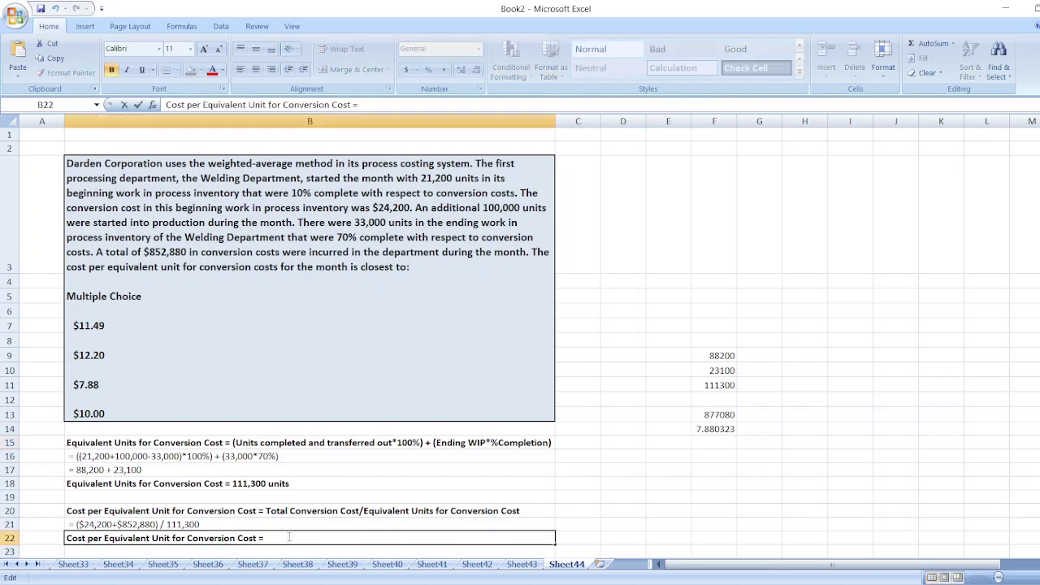
{"action": "type", "text": "88"}
{"action": "type", "text": "$"}
{"action": "key", "text": "Return"}
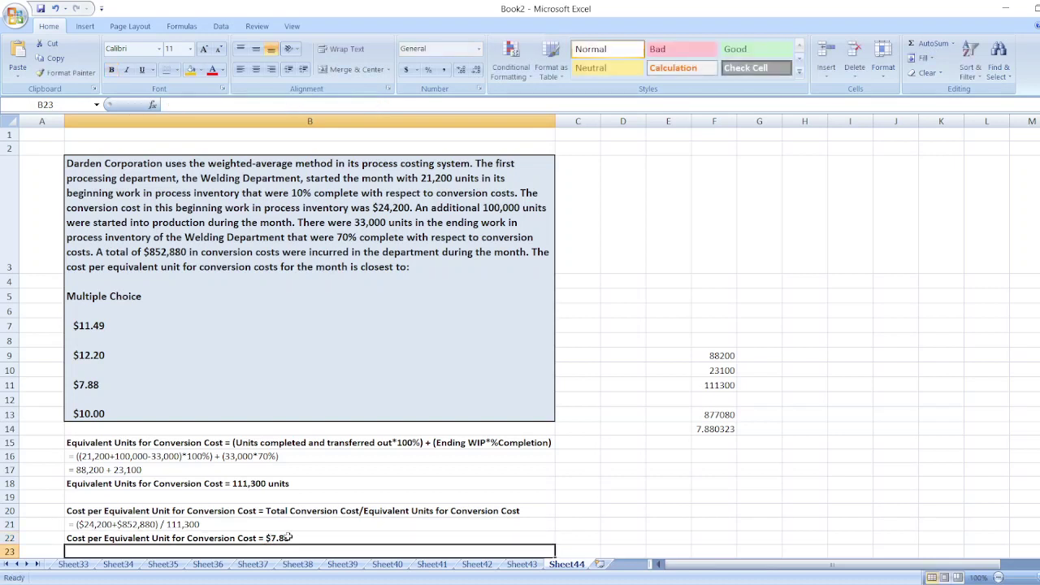
{"action": "left_click", "coordinate": [73, 368]}
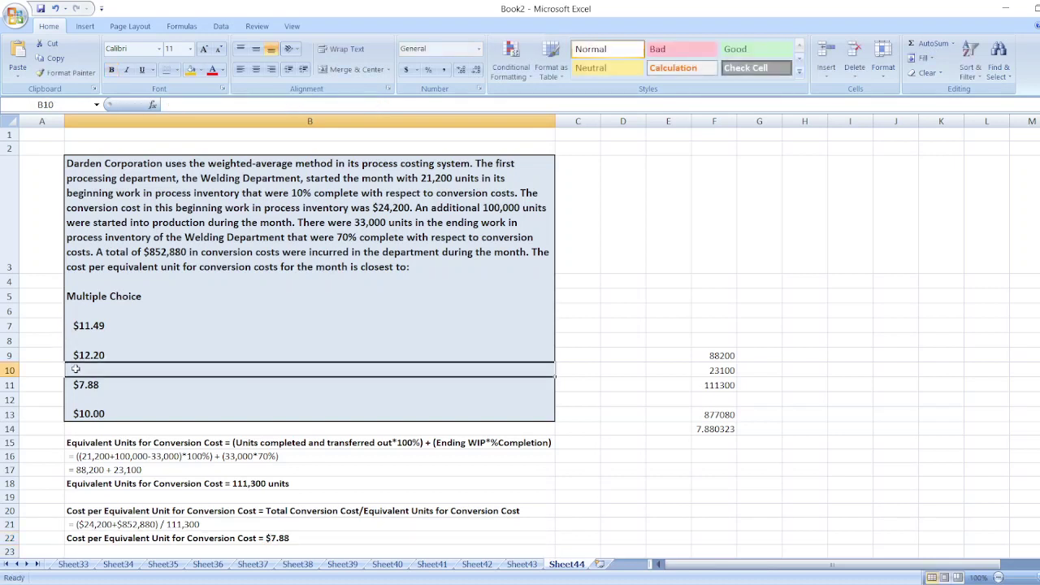
{"action": "left_click", "coordinate": [77, 389]}
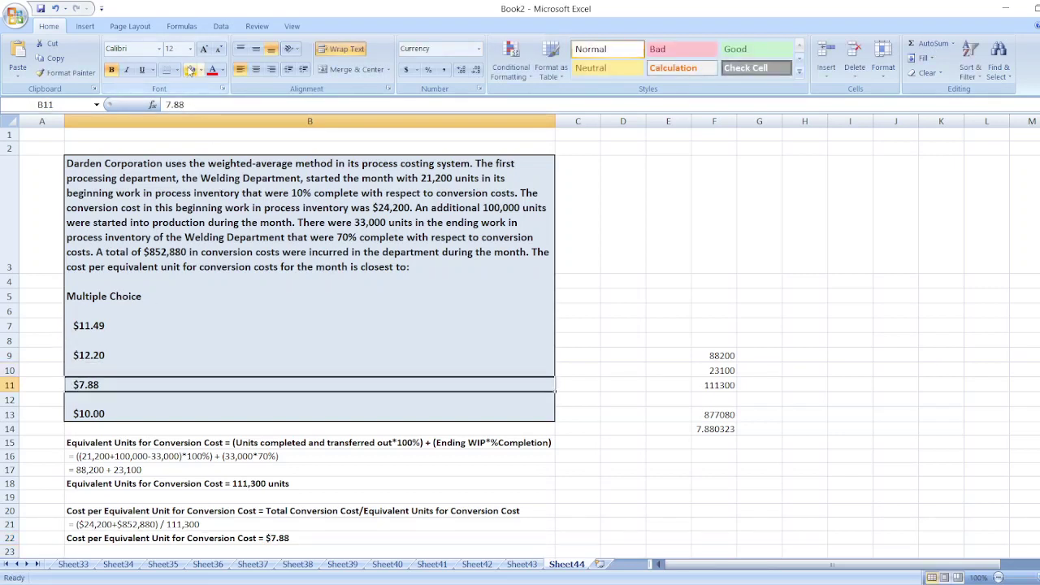